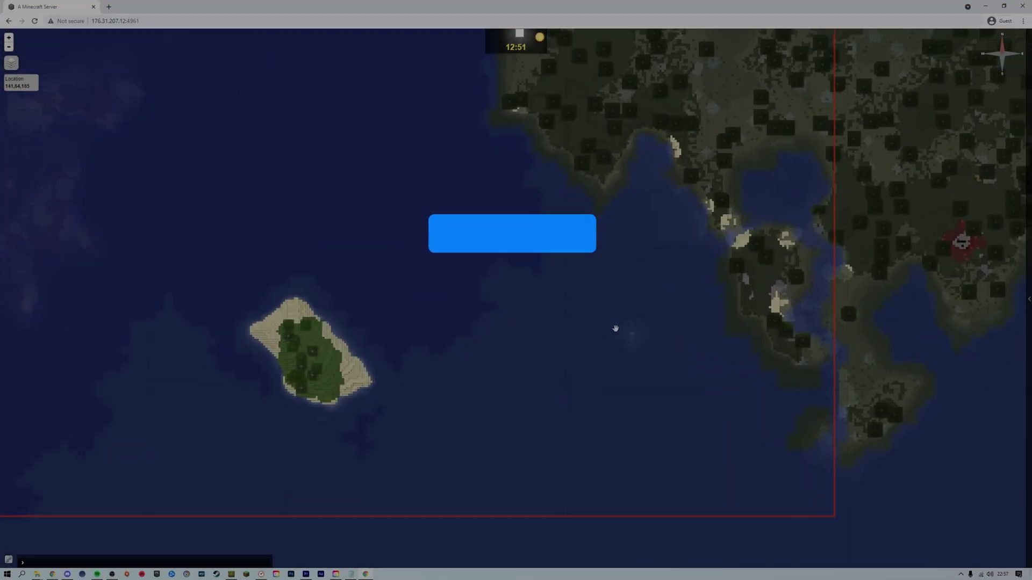
scroll(581, 367, down, 2)
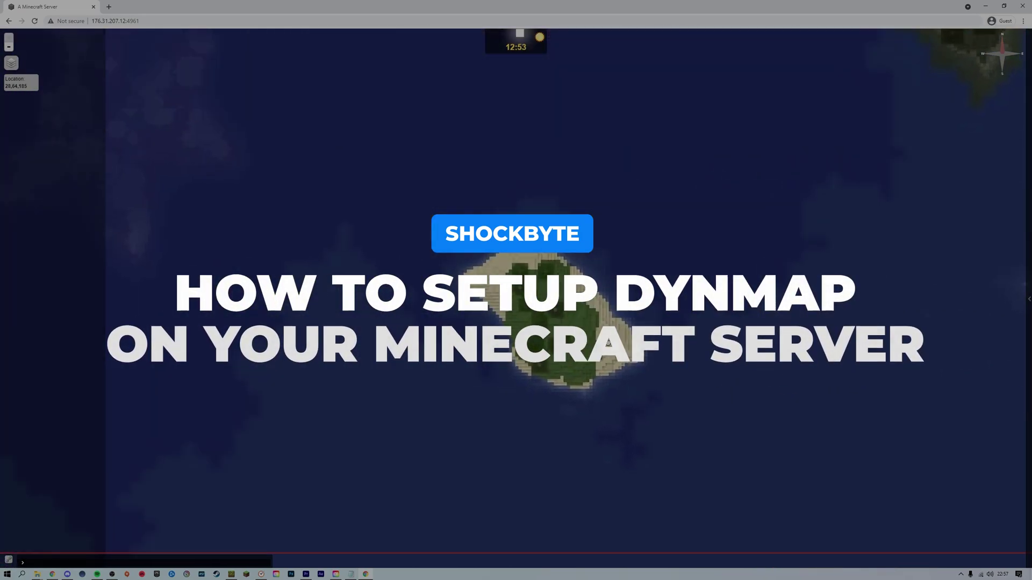
scroll(491, 371, down, 3)
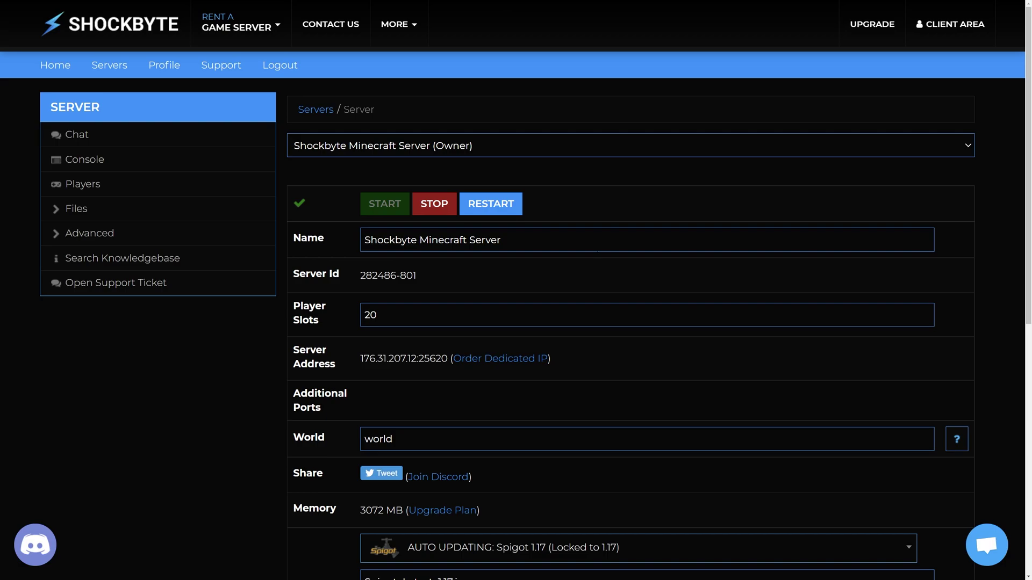
Stop the Minecraft server and open the Dynmap plugin's page by filtering the Bukkit plugin list for "dynmap"
click(440, 210)
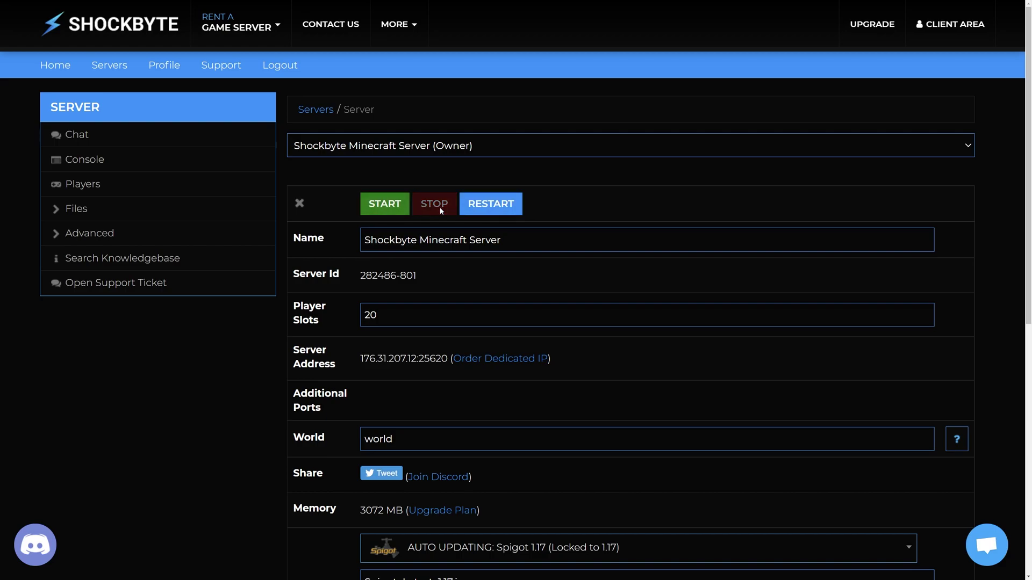
click(52, 213)
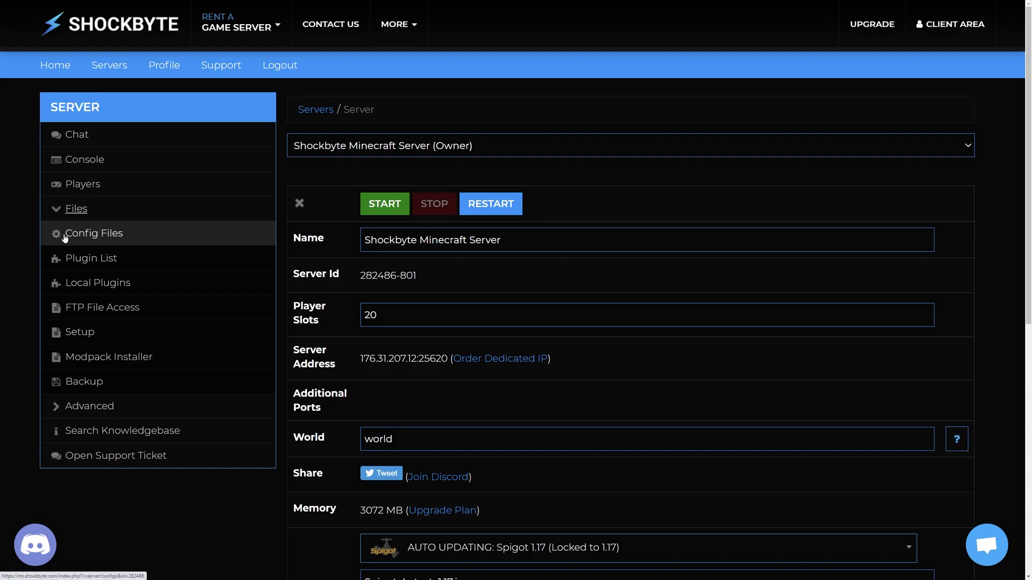
click(67, 259)
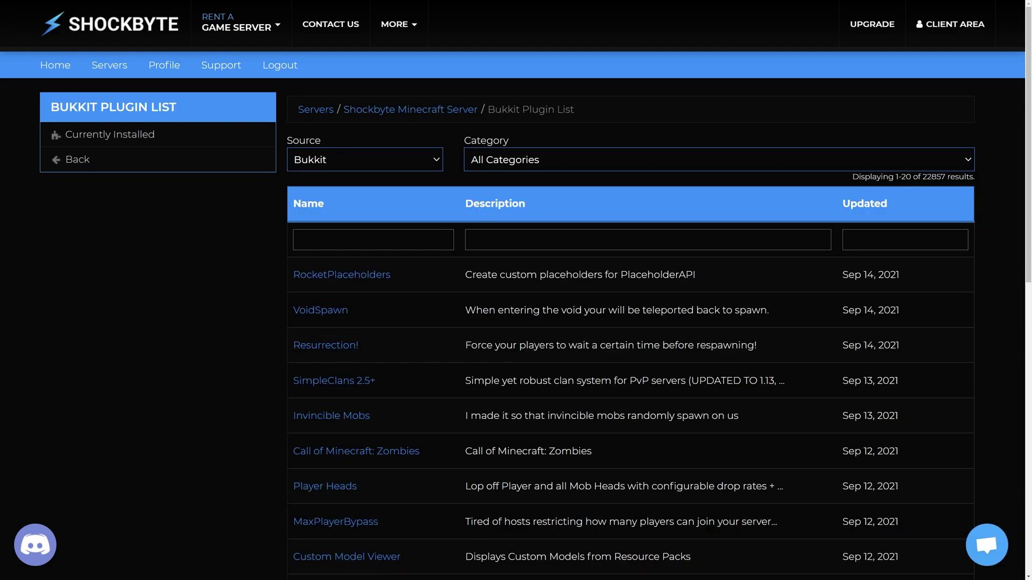
text(dynmap)
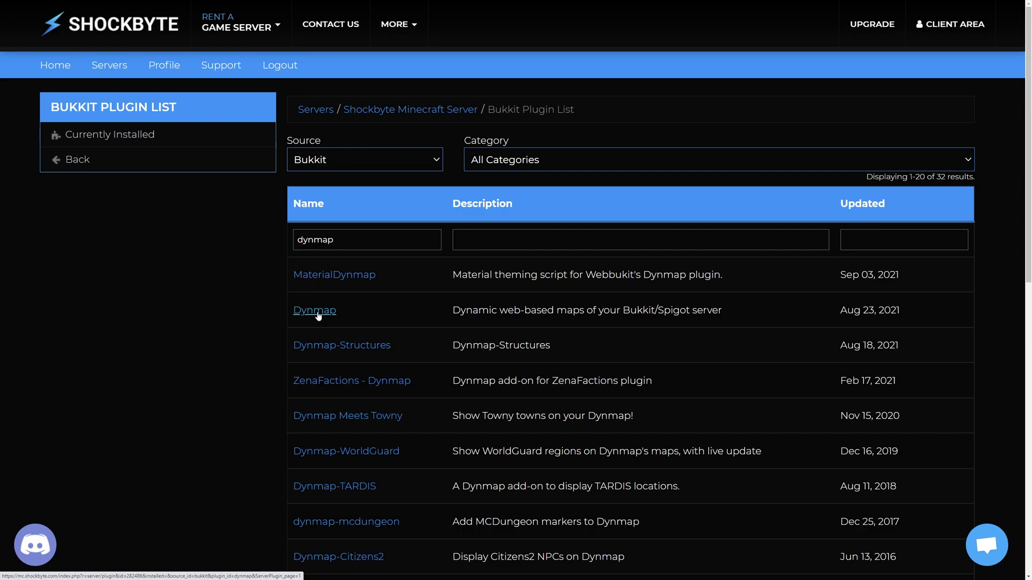
click(318, 316)
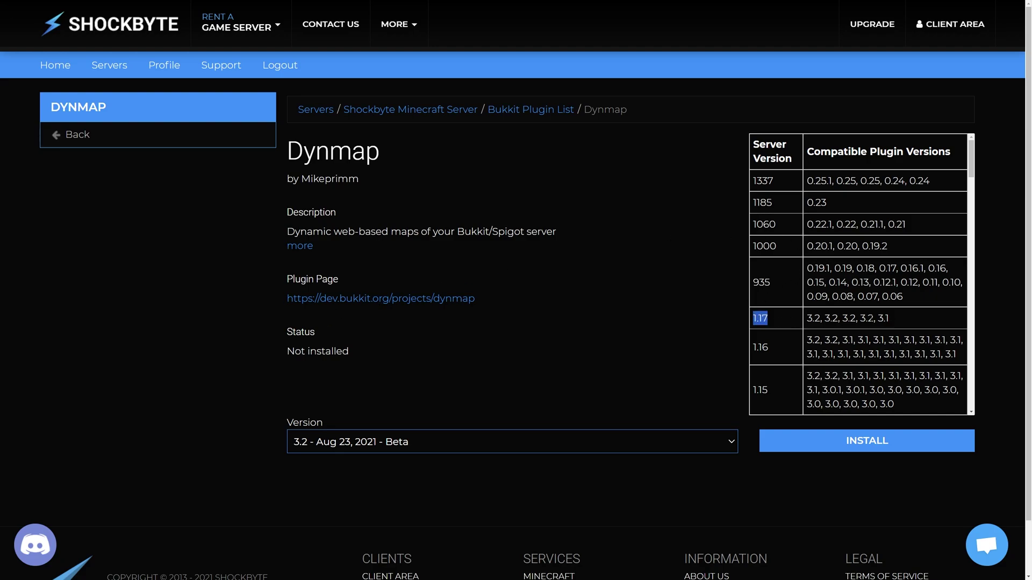
Install the Dynmap plugin in version 3.2 - Aug 23, 2021 - Beta
click(644, 381)
click(709, 443)
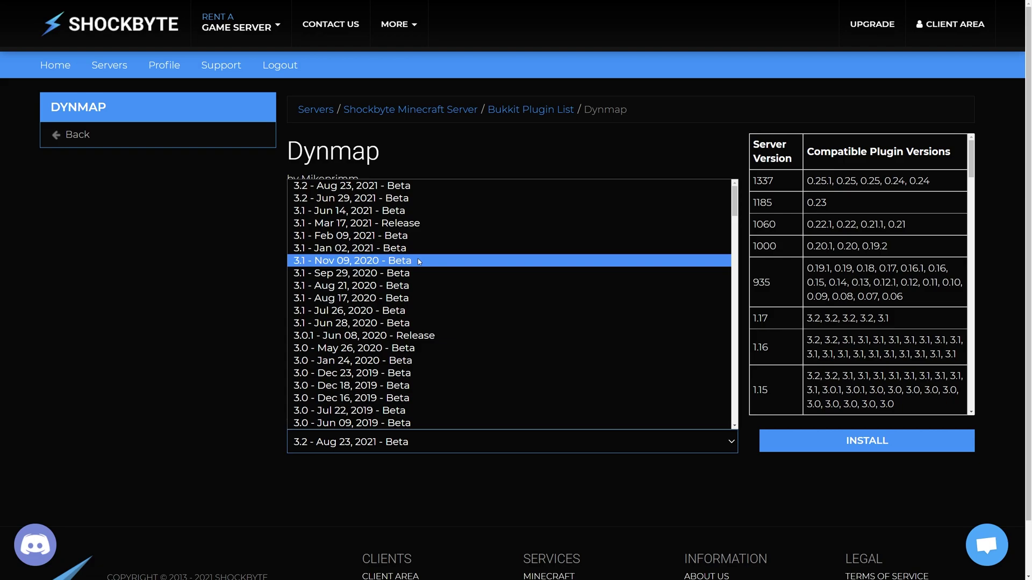
click(366, 189)
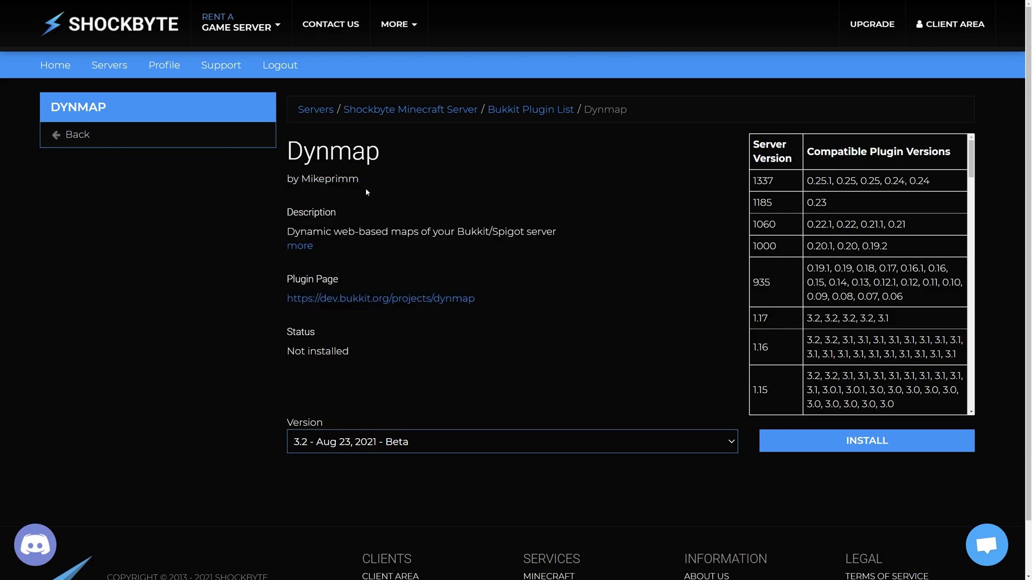
click(830, 444)
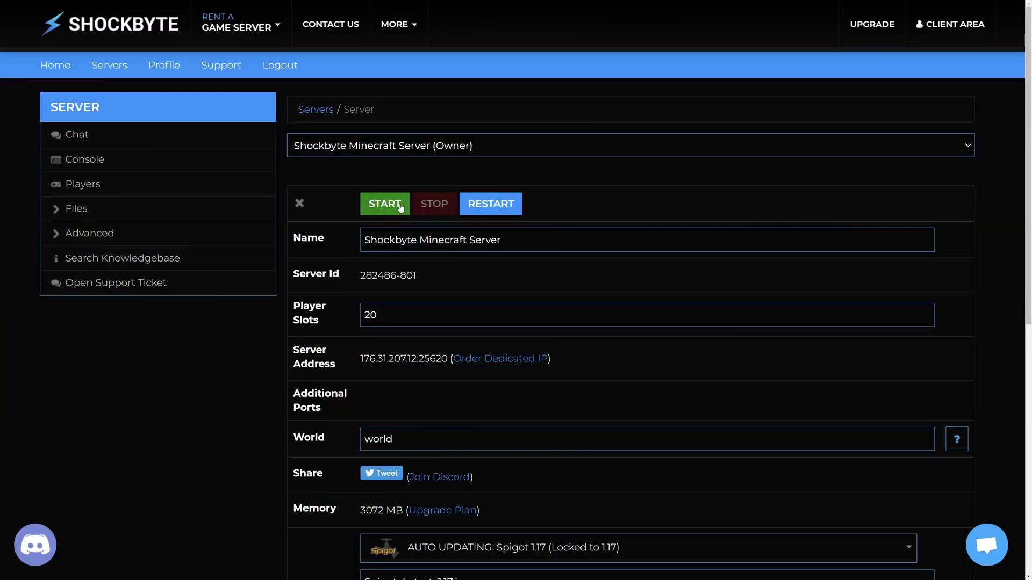
Start the Minecraft server once and stop it again
click(399, 209)
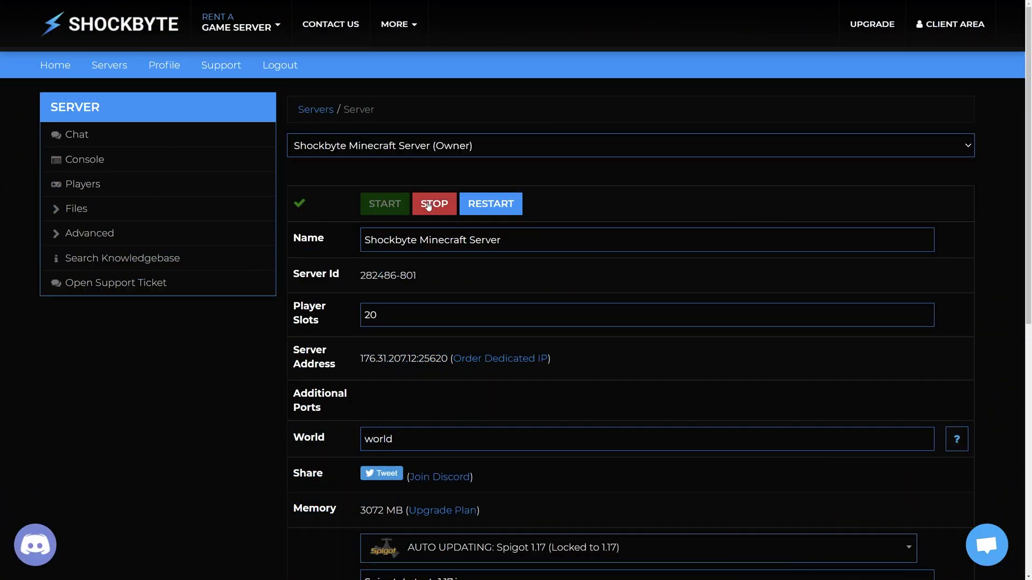
click(429, 205)
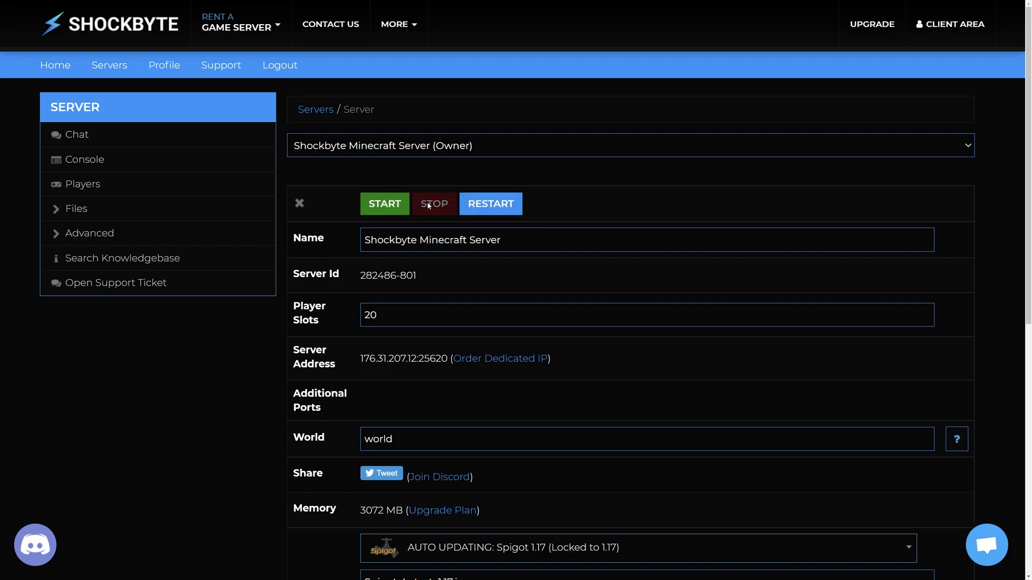
Open configuration.txt from the server's plugins/dynmap folder for editing through FTP file access
click(52, 211)
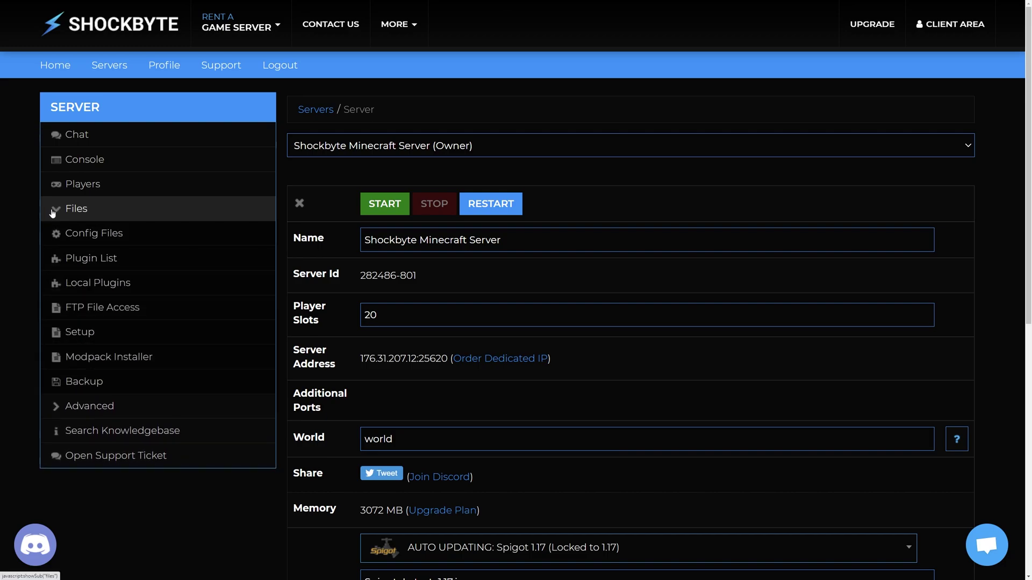
click(60, 308)
click(751, 379)
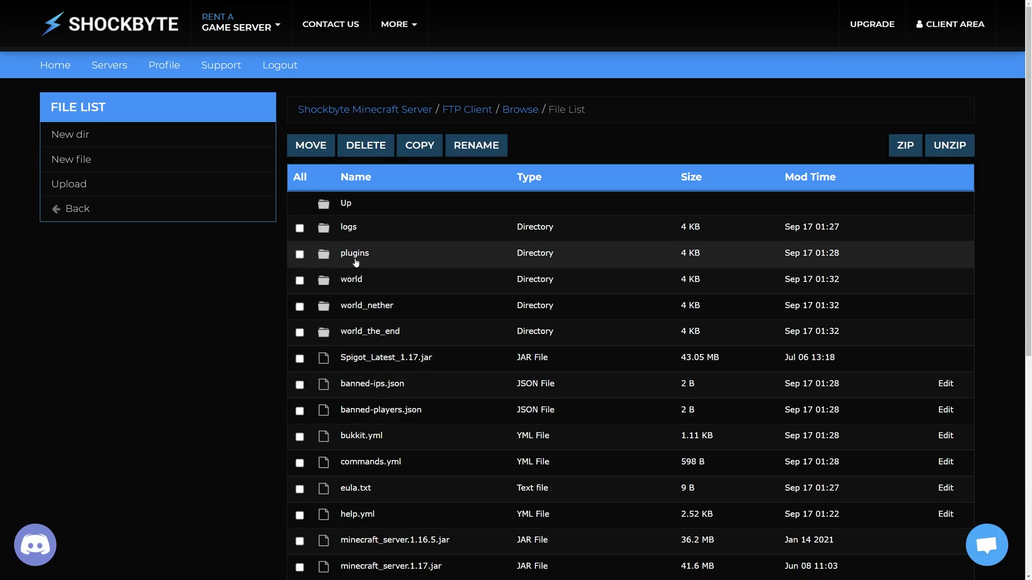
click(350, 255)
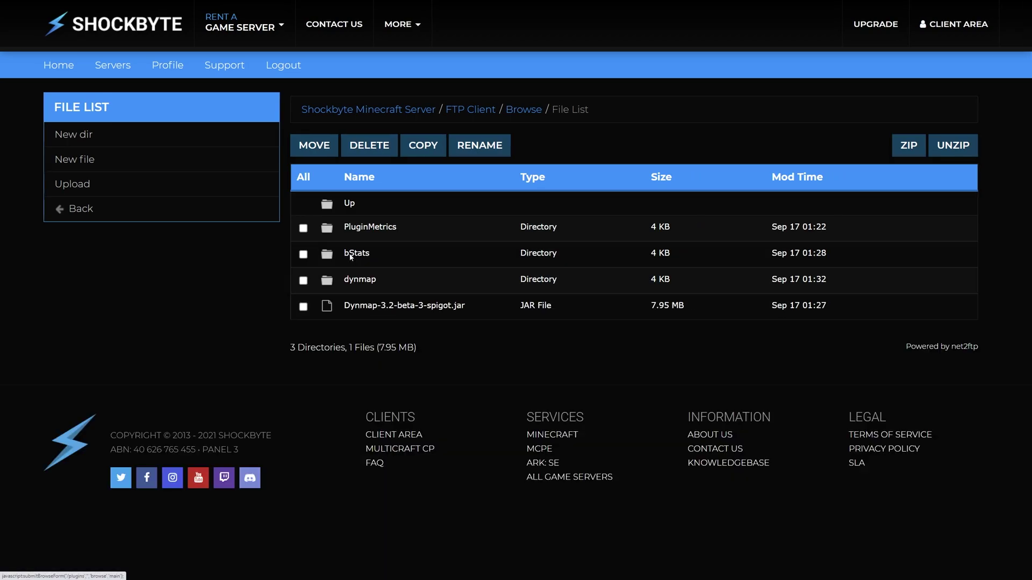
click(360, 282)
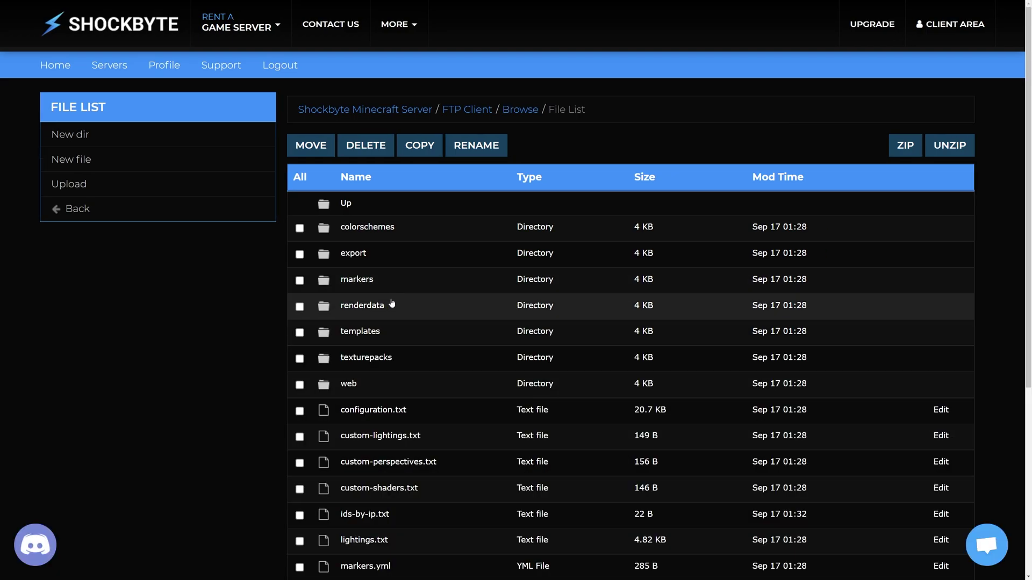
click(940, 410)
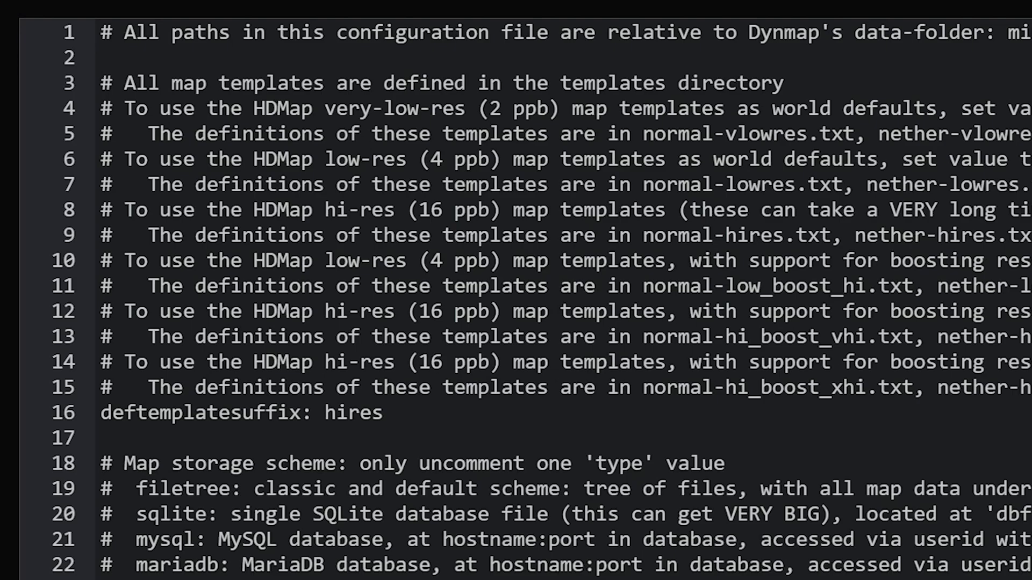
Set deftemplatesuffix to vlowres on line 16 of the Dynmap configuration file
drag(385, 417, 345, 413)
click(337, 413)
key(Right)
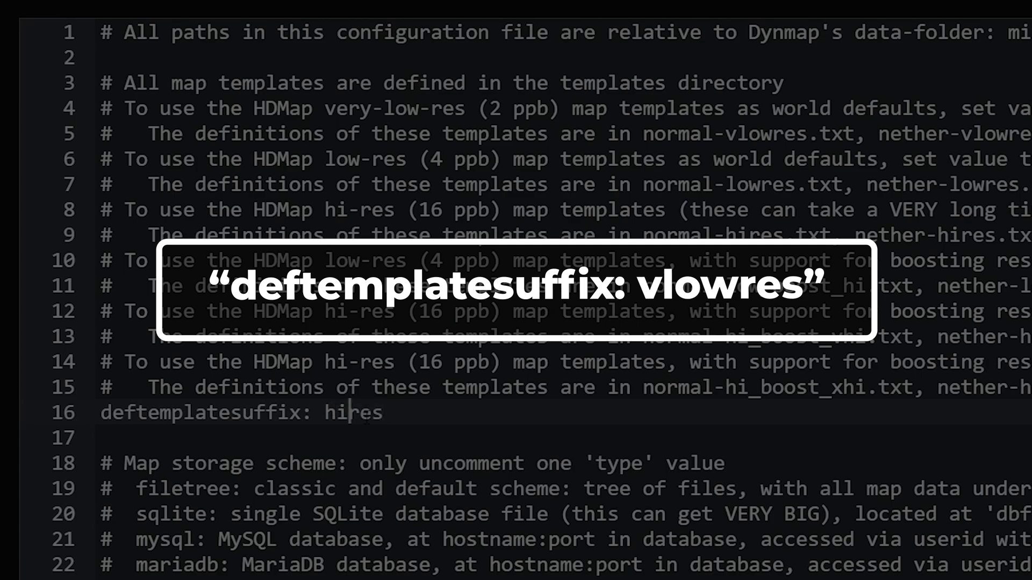
key(BackSpace)
key(BackSpace)
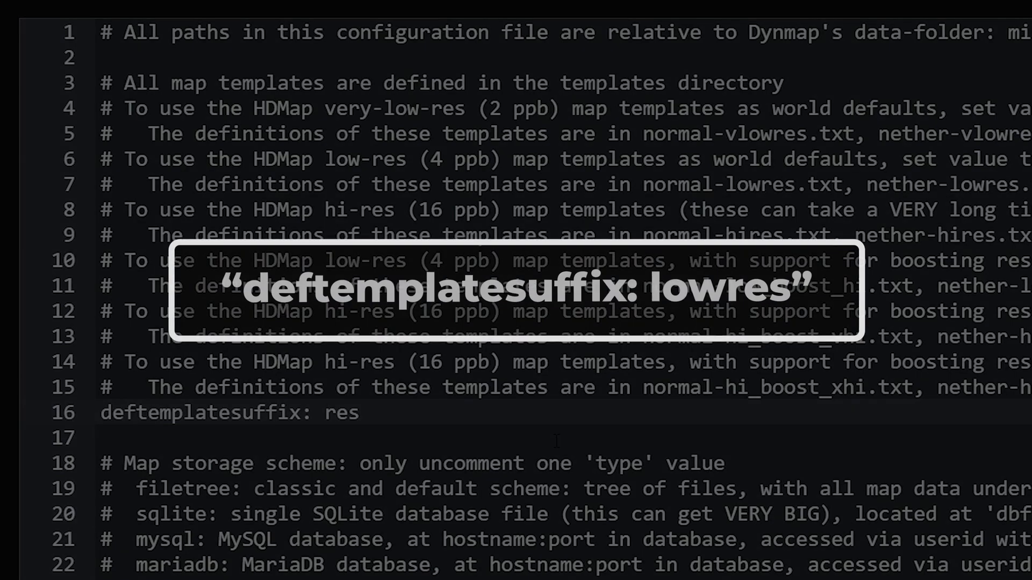
text(vlo)
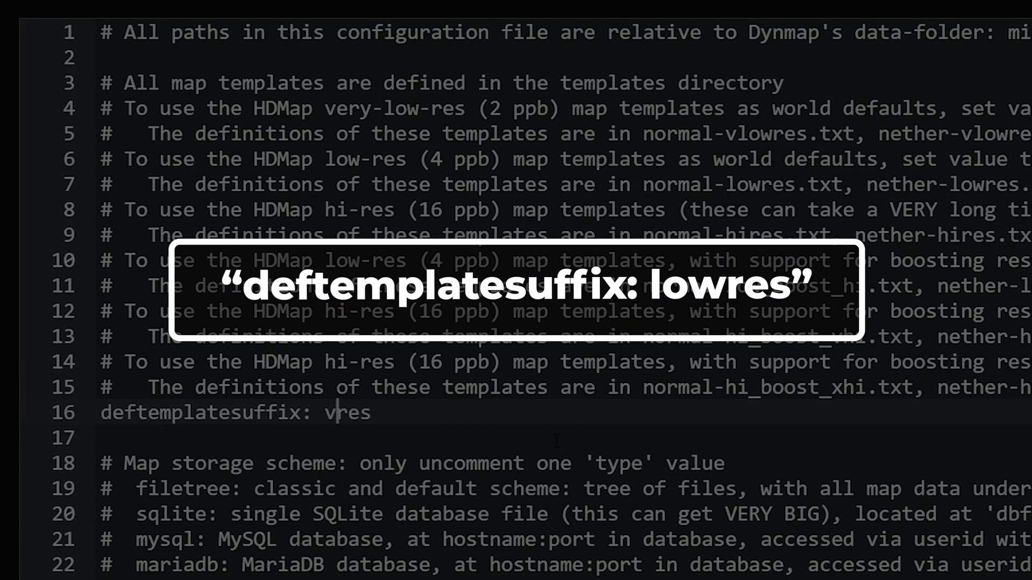
text(w)
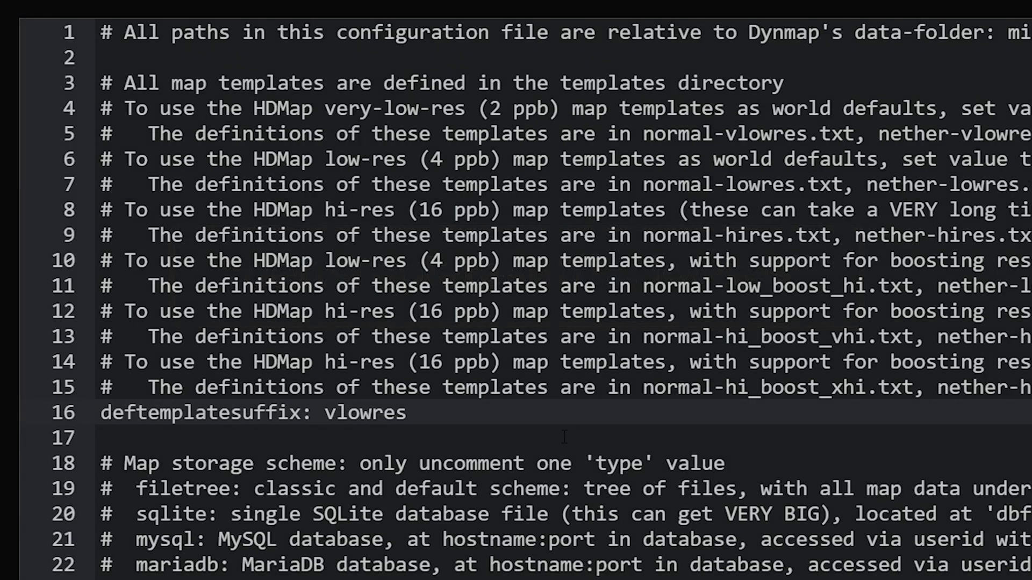
click(567, 421)
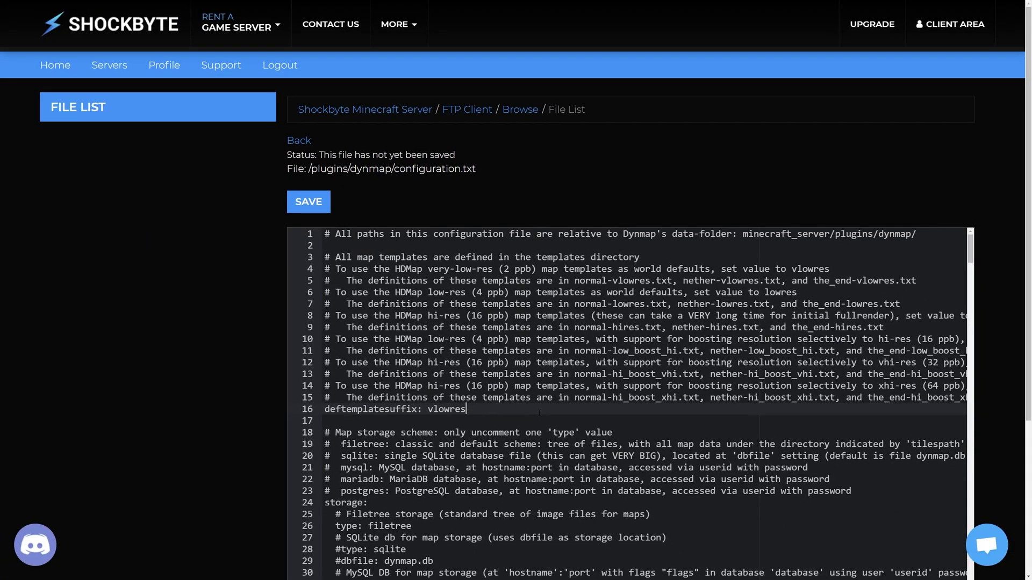
Search the Dynmap configuration file for the webserver-port setting
click(563, 407)
key(ctrl+f)
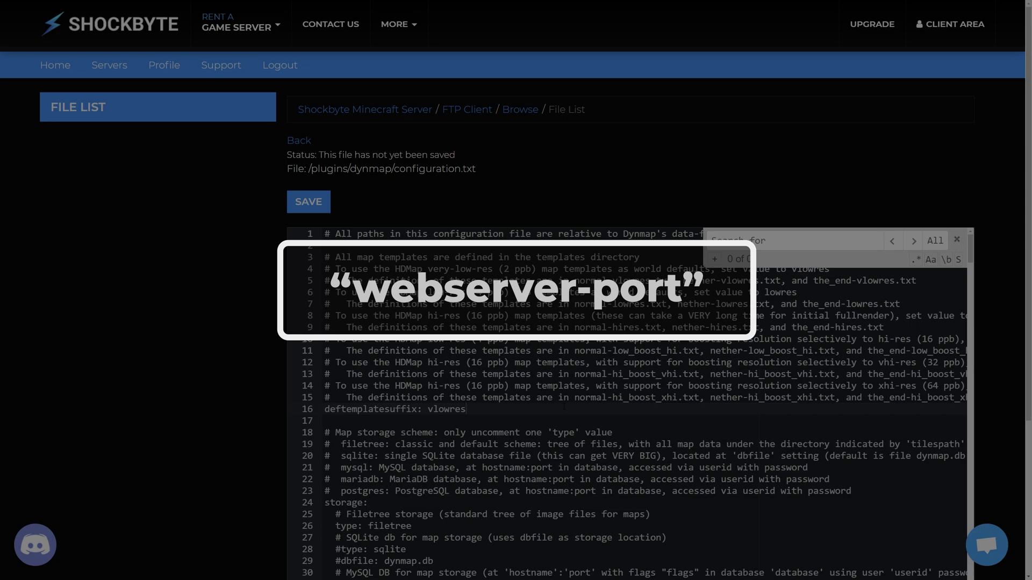
text(webser)
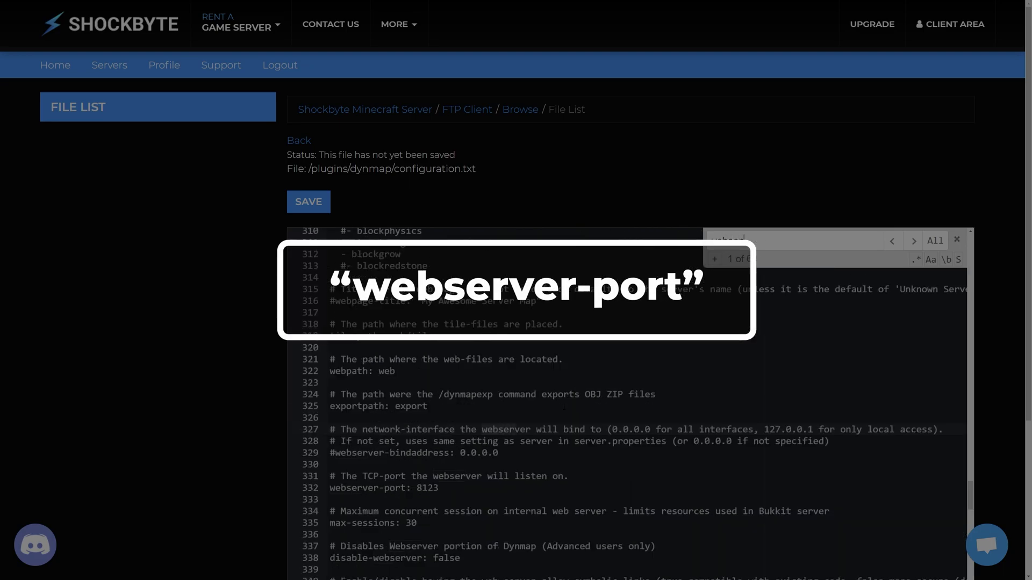
text(b)
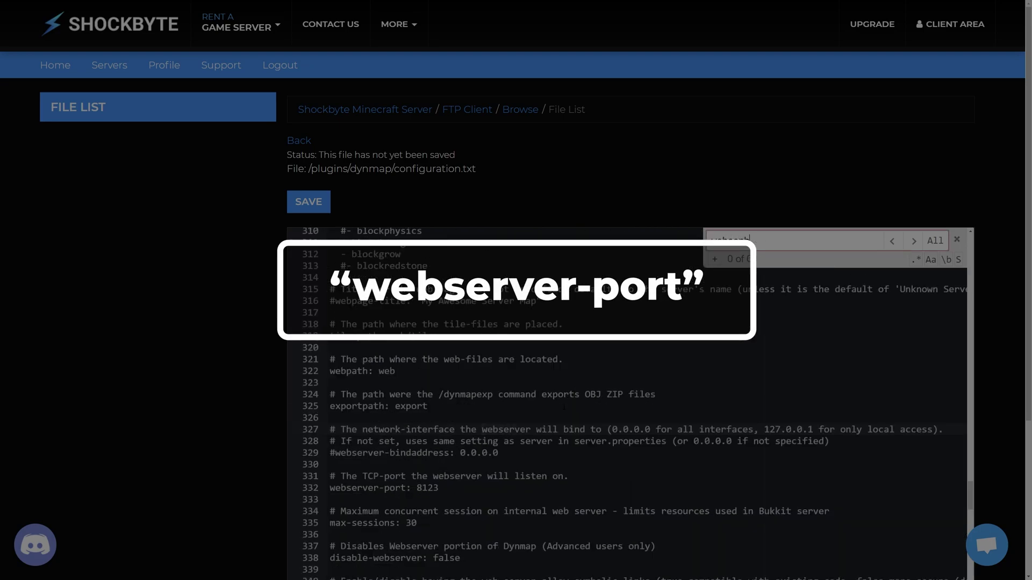
key(BackSpace)
text(ver)
key(BackSpace)
key(BackSpace)
key(BackSpace)
text(en)
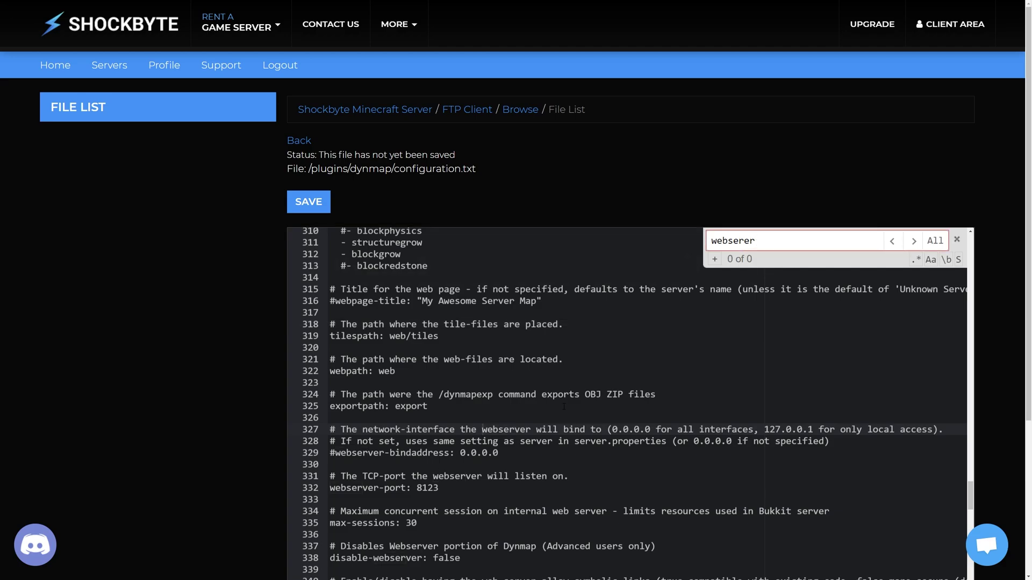
key(BackSpace)
text(ver)
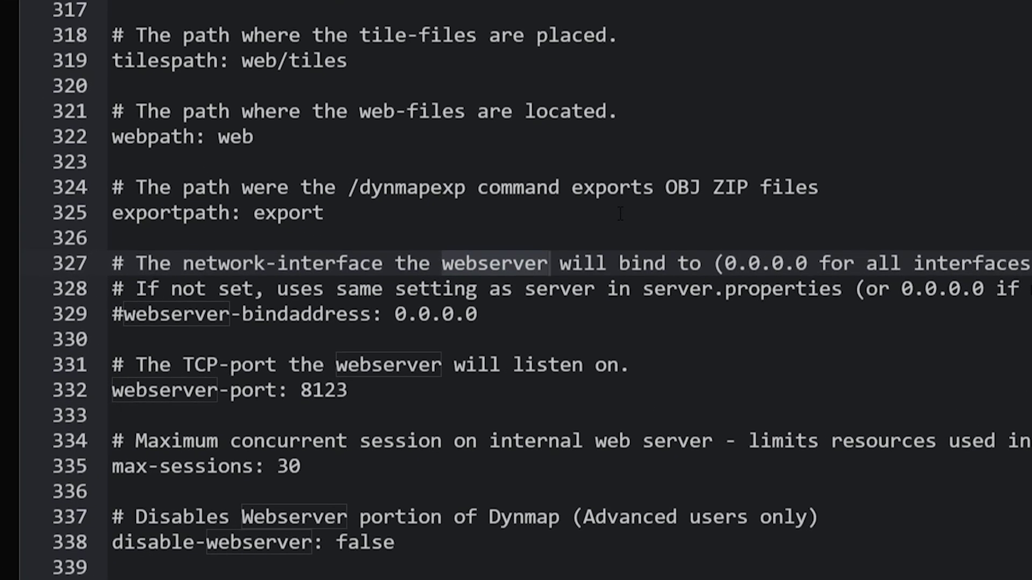
key(Return)
key(Return)
key(Return)
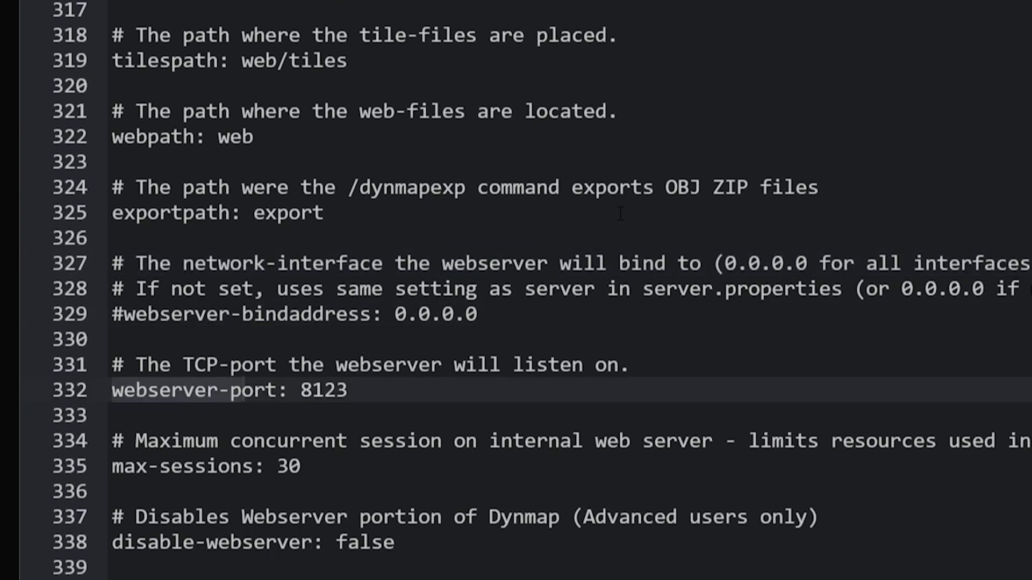
key(Escape)
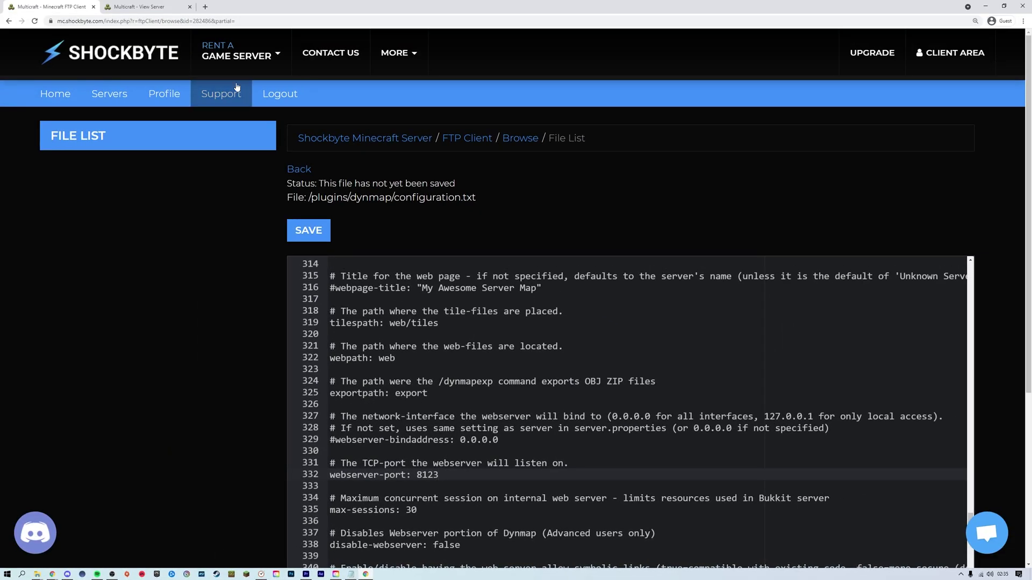
Add an additional port to the Minecraft server from the other browser tab
click(149, 6)
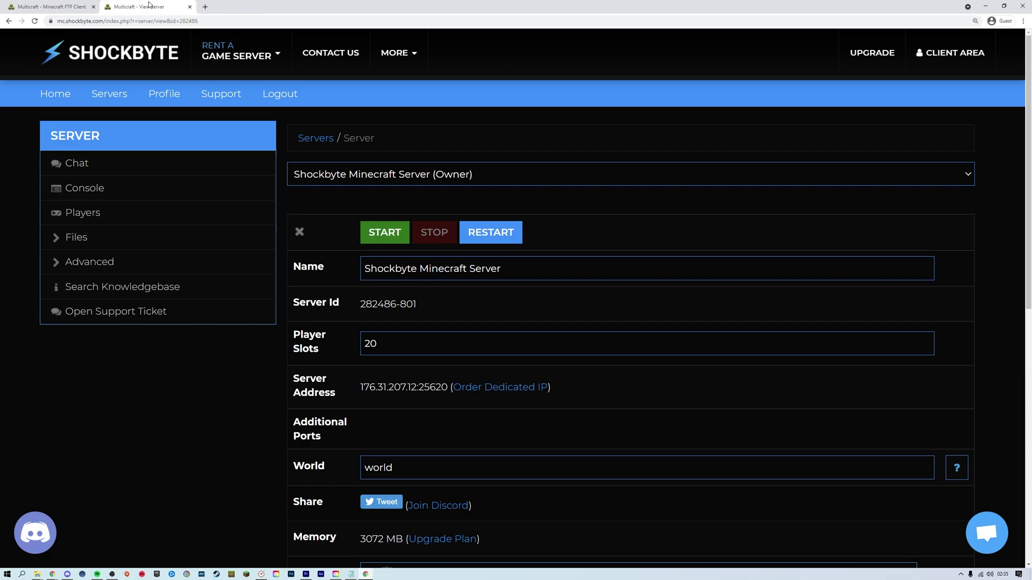
click(58, 265)
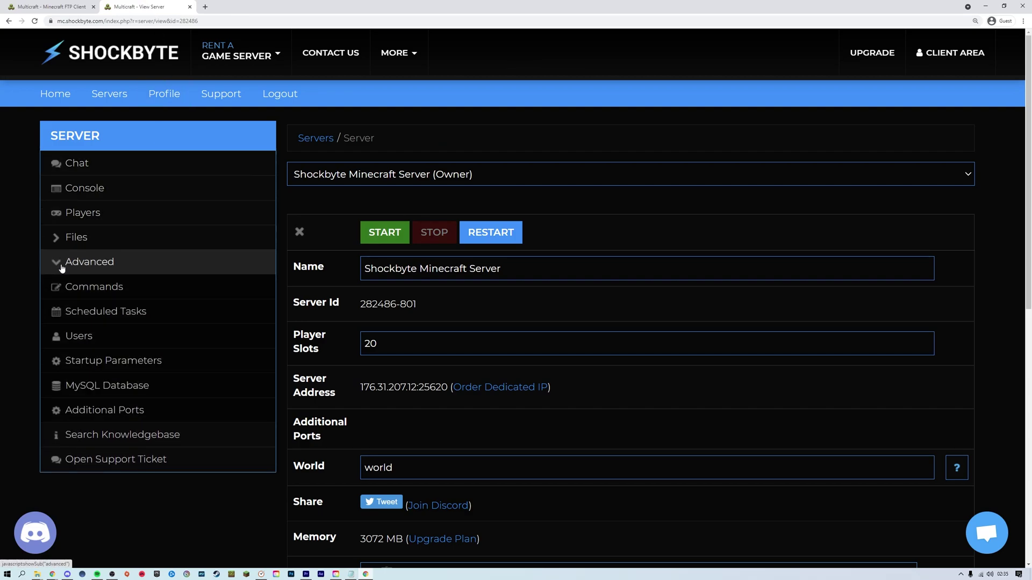
click(70, 413)
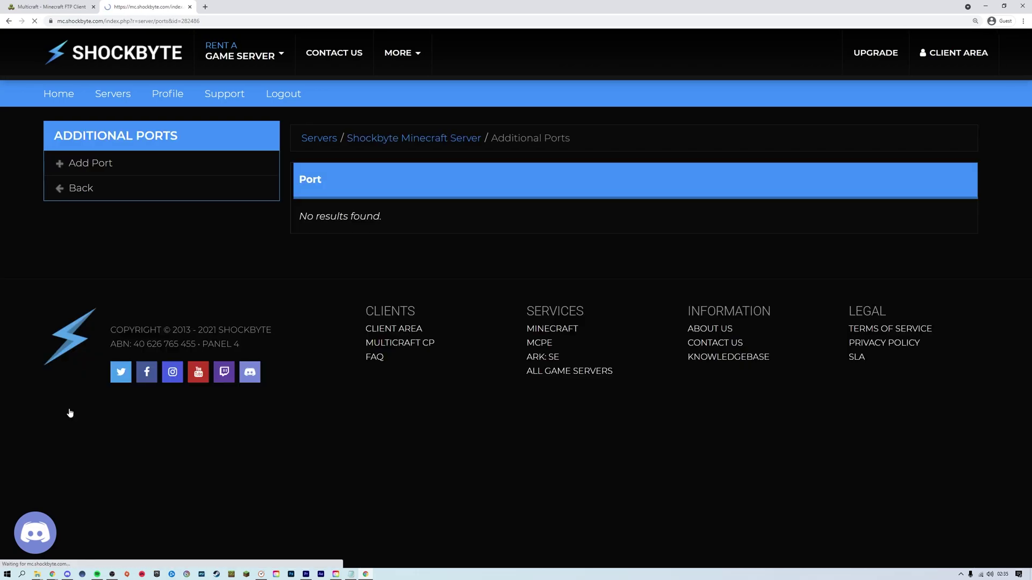
click(89, 162)
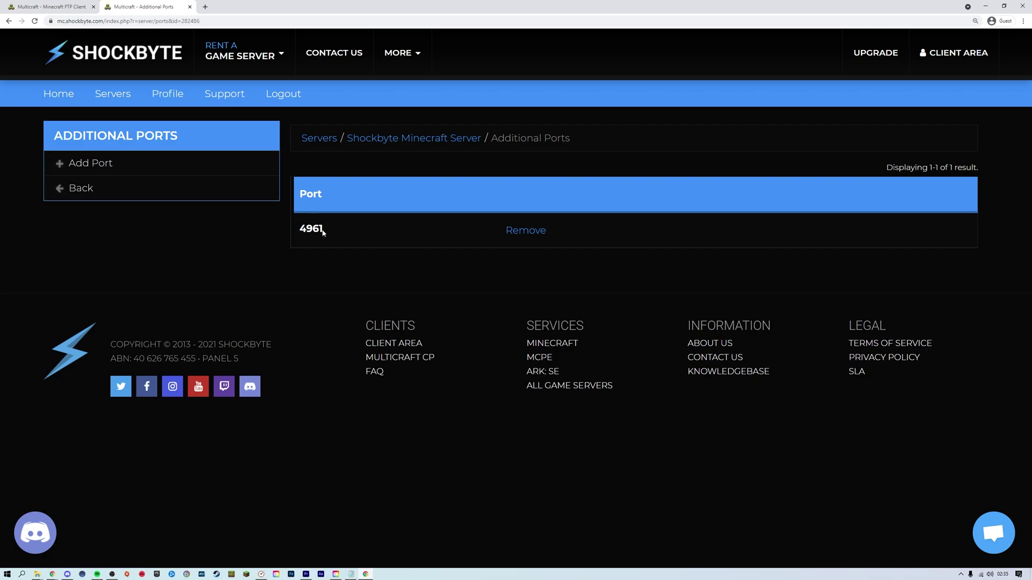
Copy the port number 4961 from the additional ports list
drag(323, 232, 303, 232)
right_click(304, 232)
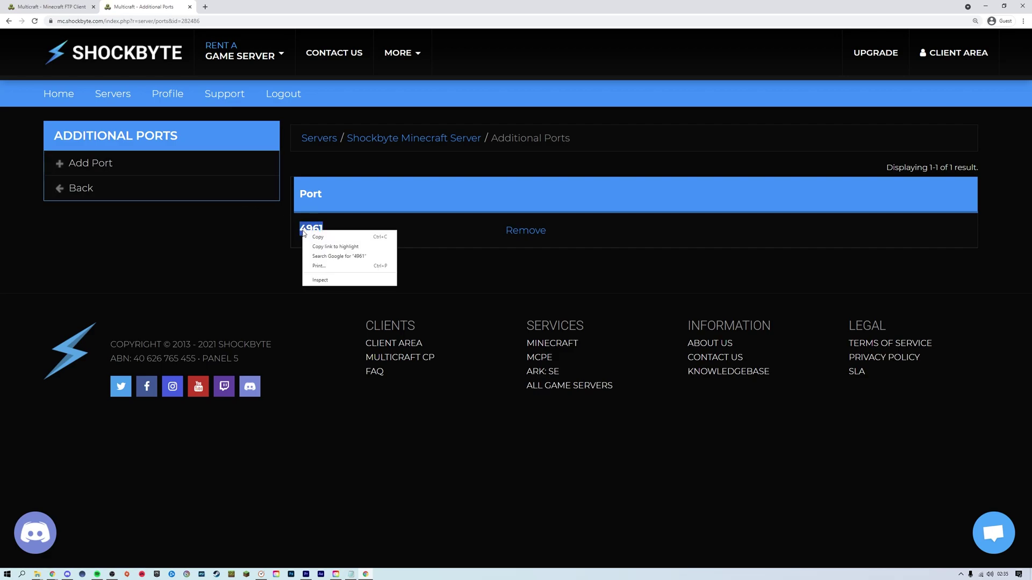
click(317, 240)
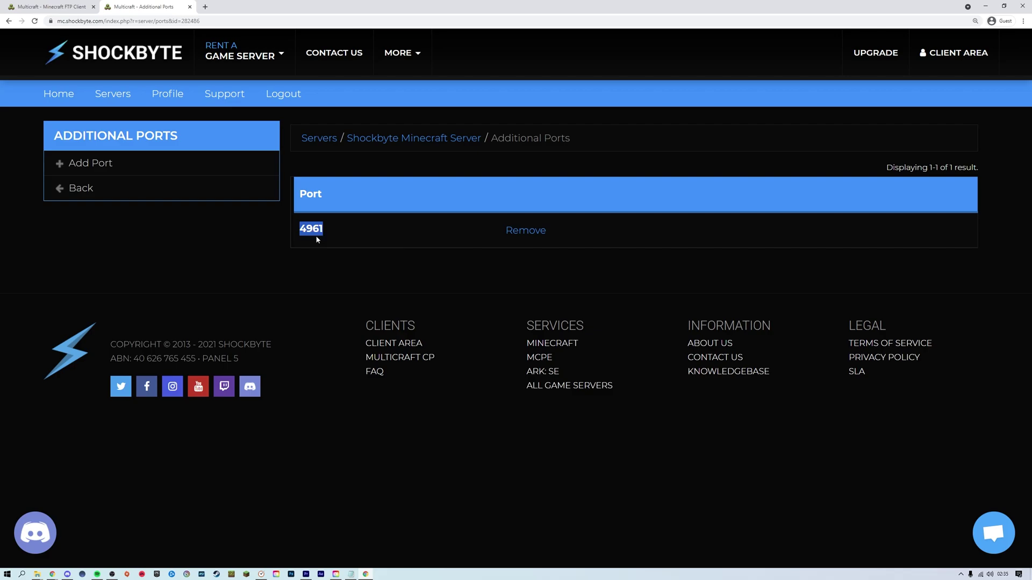
Set webserver-port to 4961 on line 332 of the Dynmap configuration file and save the file
click(40, 9)
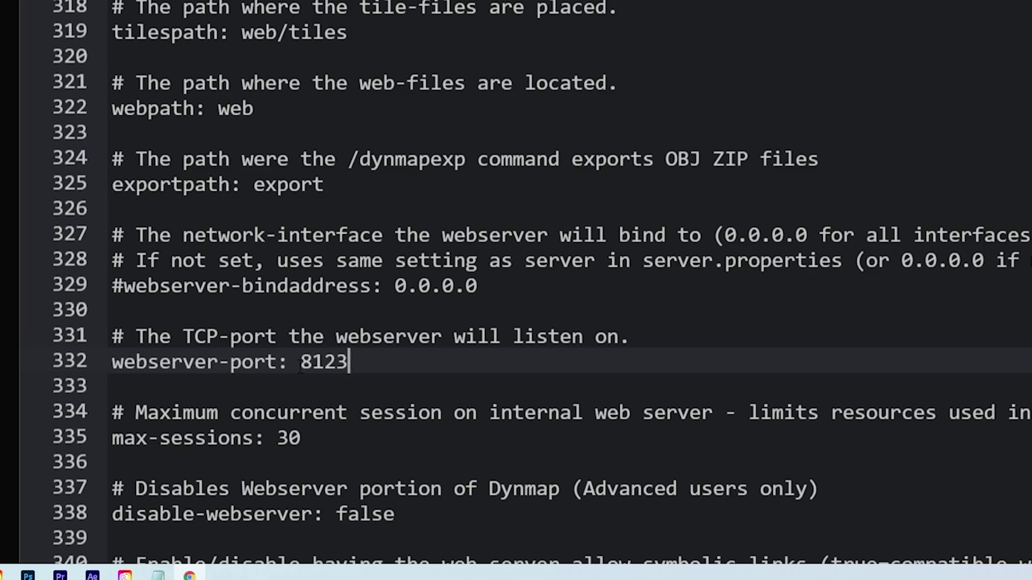
drag(300, 364, 349, 362)
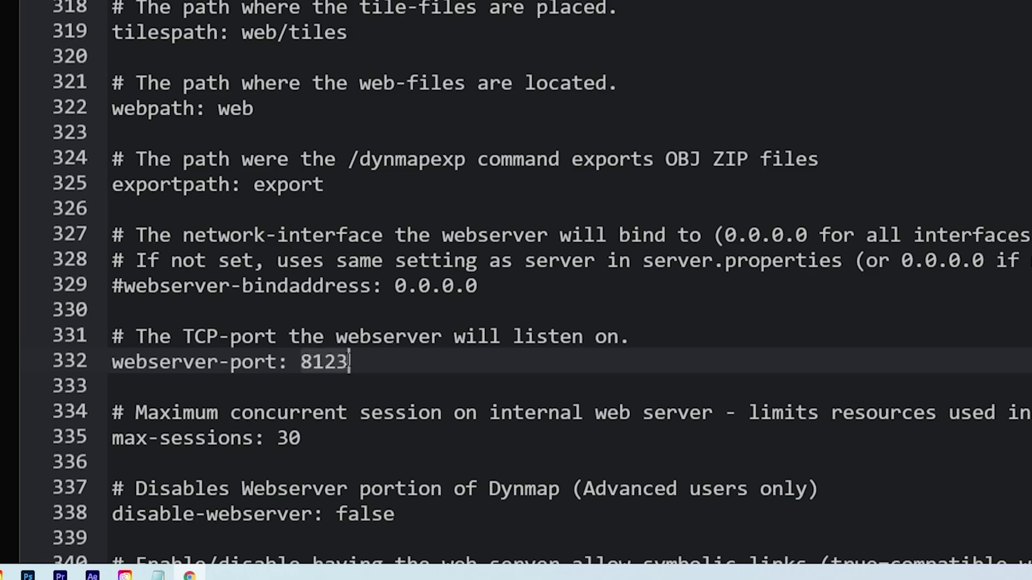
right_click(333, 360)
click(382, 177)
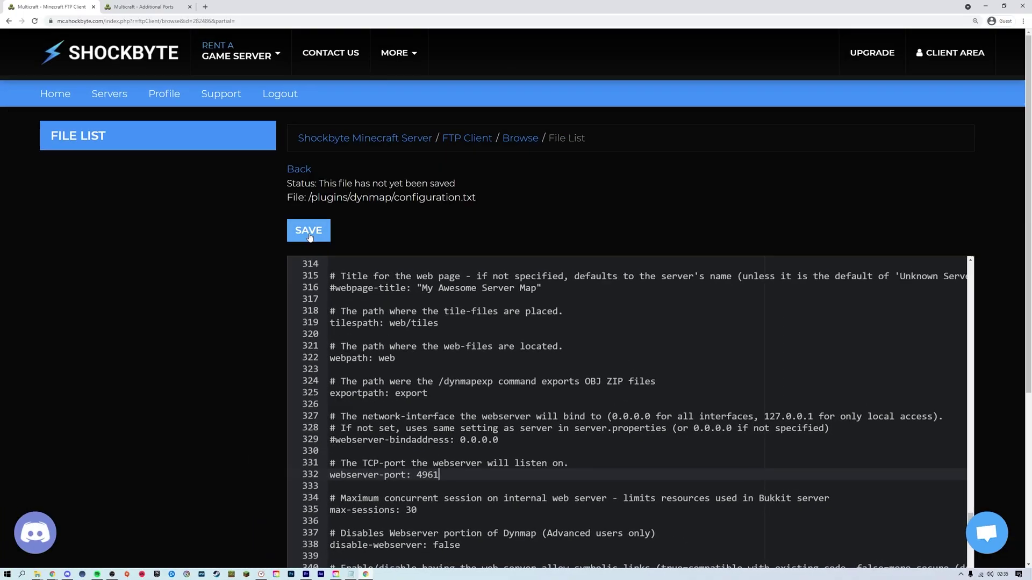
click(309, 237)
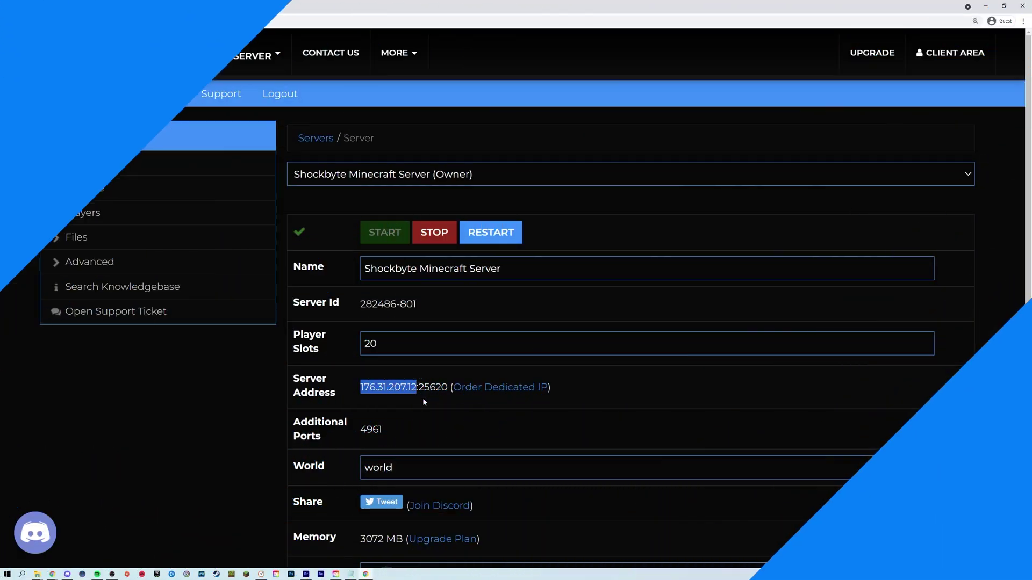
click(205, 6)
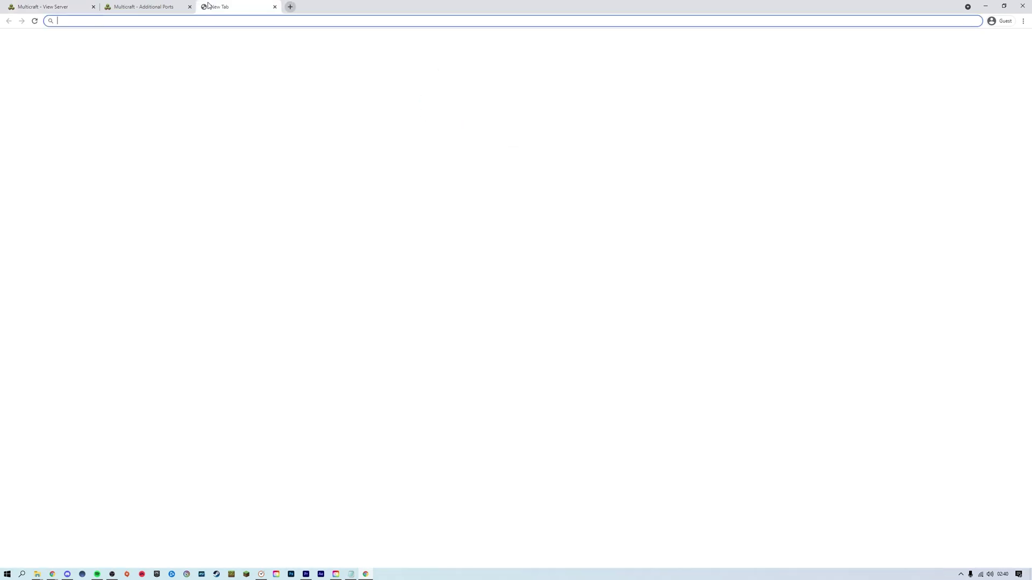
text(h)
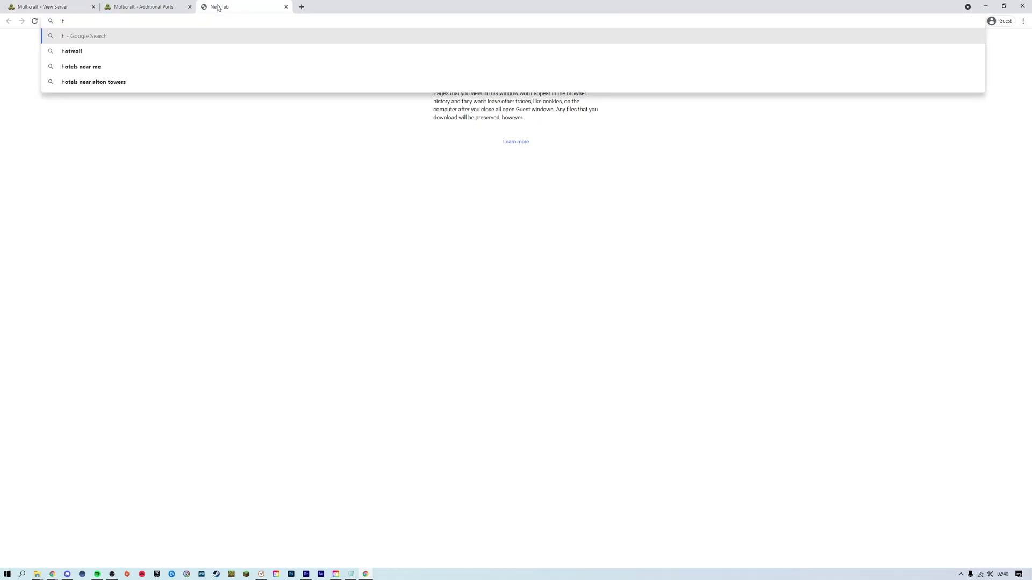
text(ttp)
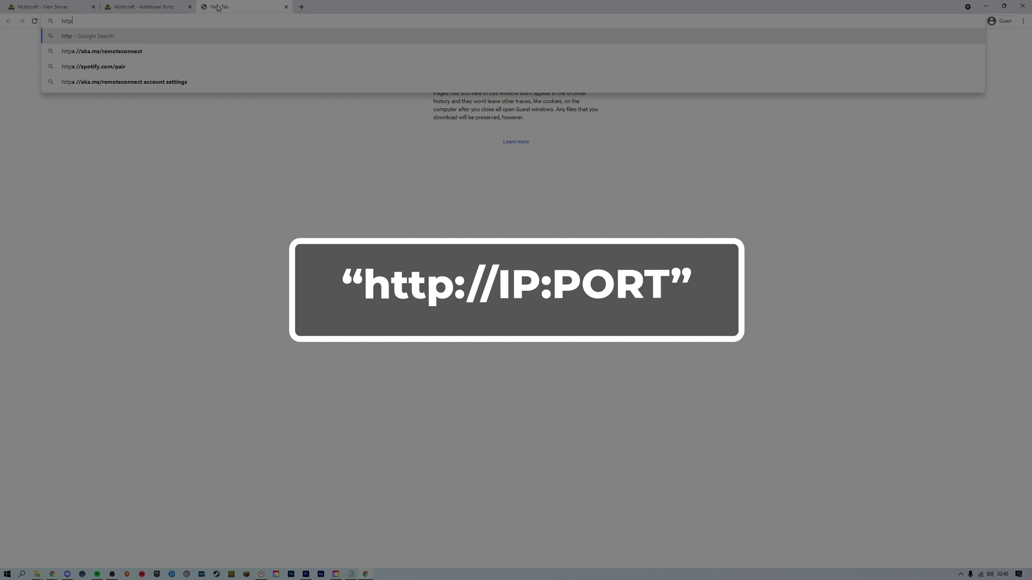
text(://)
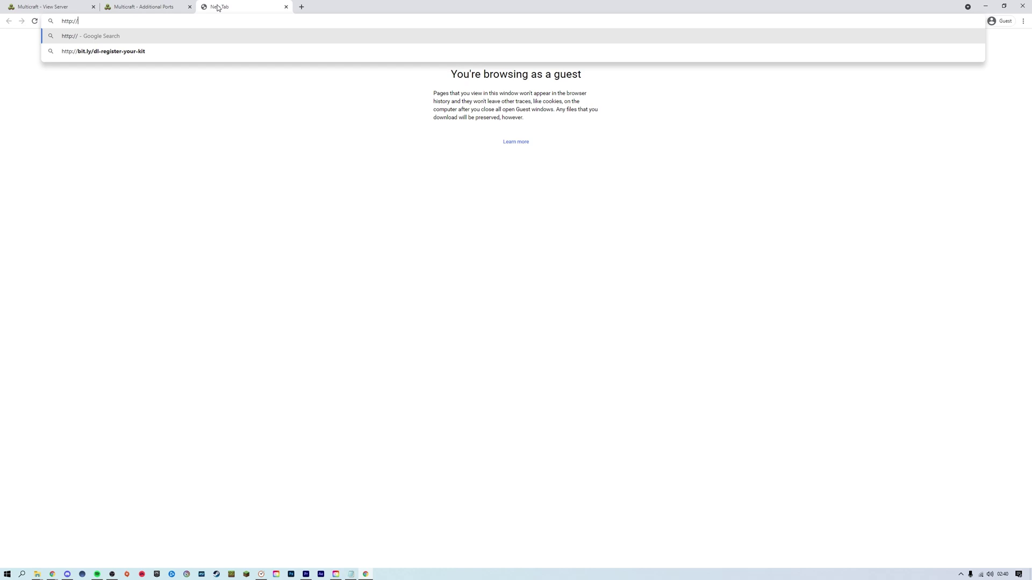
key(ctrl+v)
text(:)
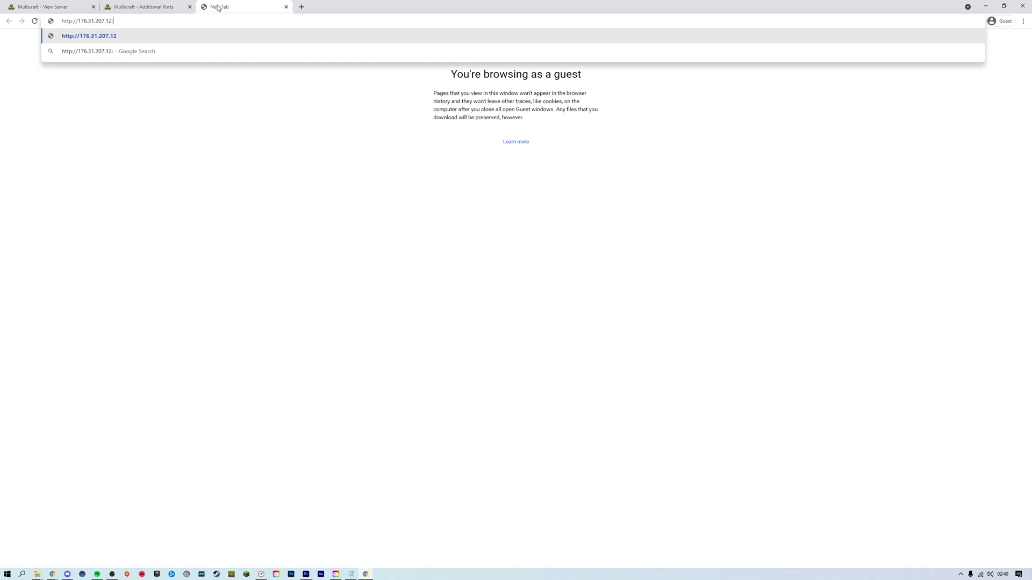
Look up the server's additional port number in the open Multicraft pages
click(41, 5)
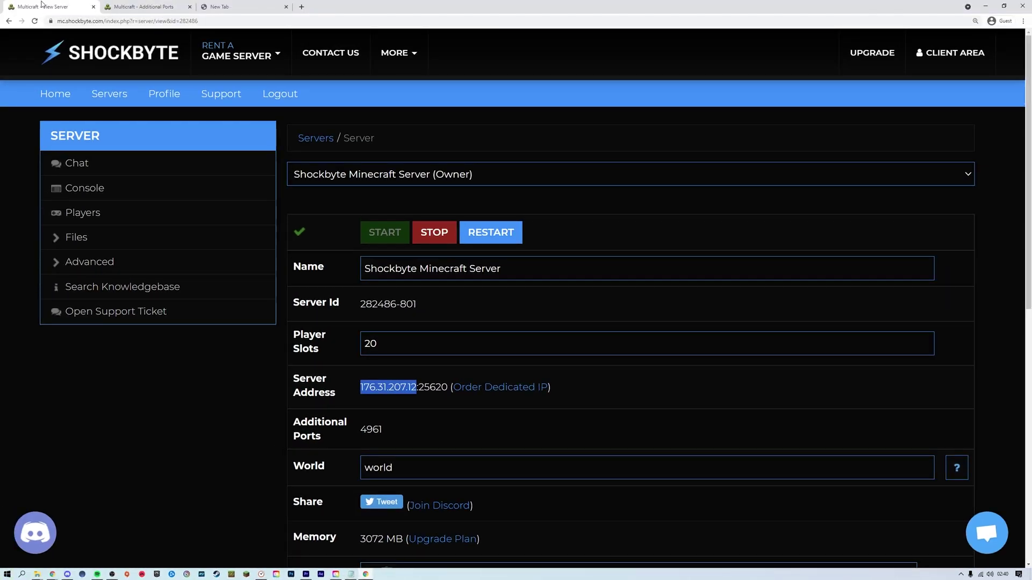
click(142, 6)
click(389, 221)
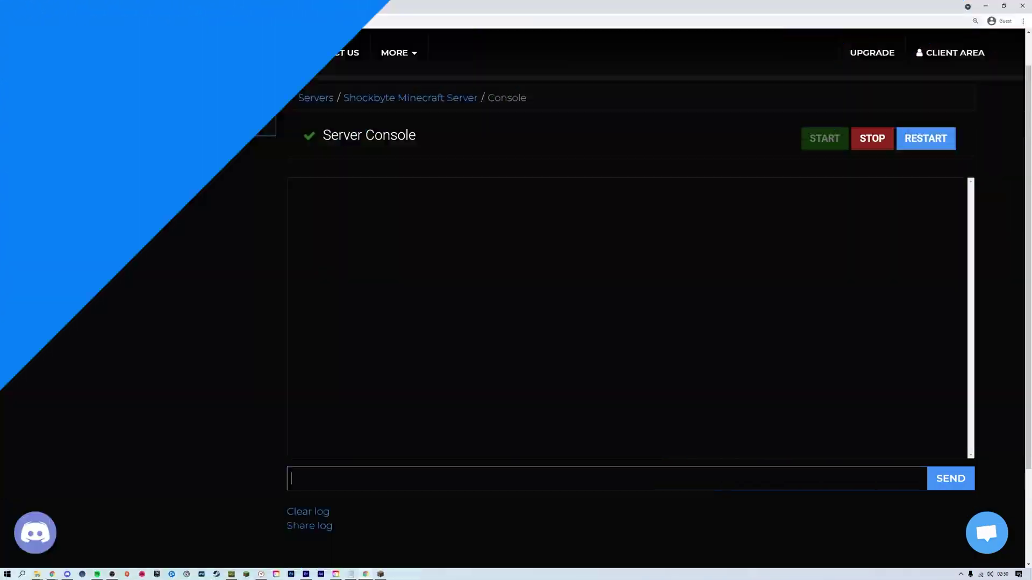
Send the command "dynmap fullrender world" in the server console
text(d)
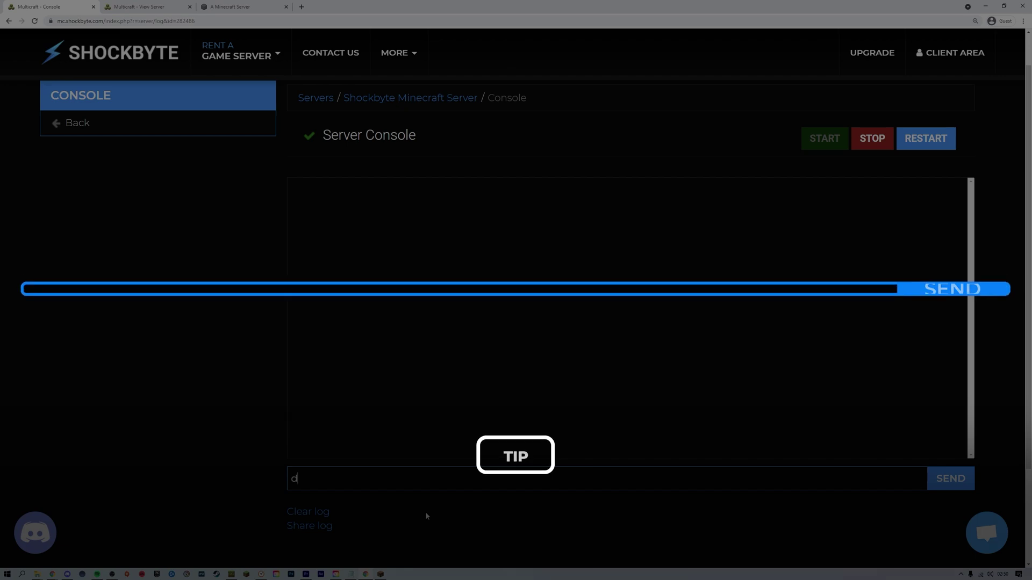
text(ynmap fi)
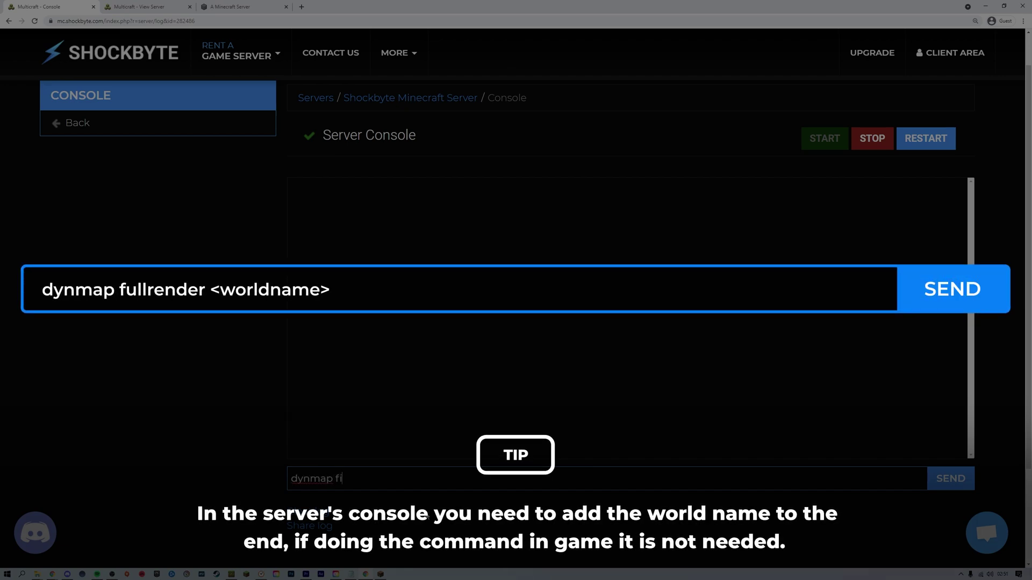
key(BackSpace)
text(ullrender world)
key(Return)
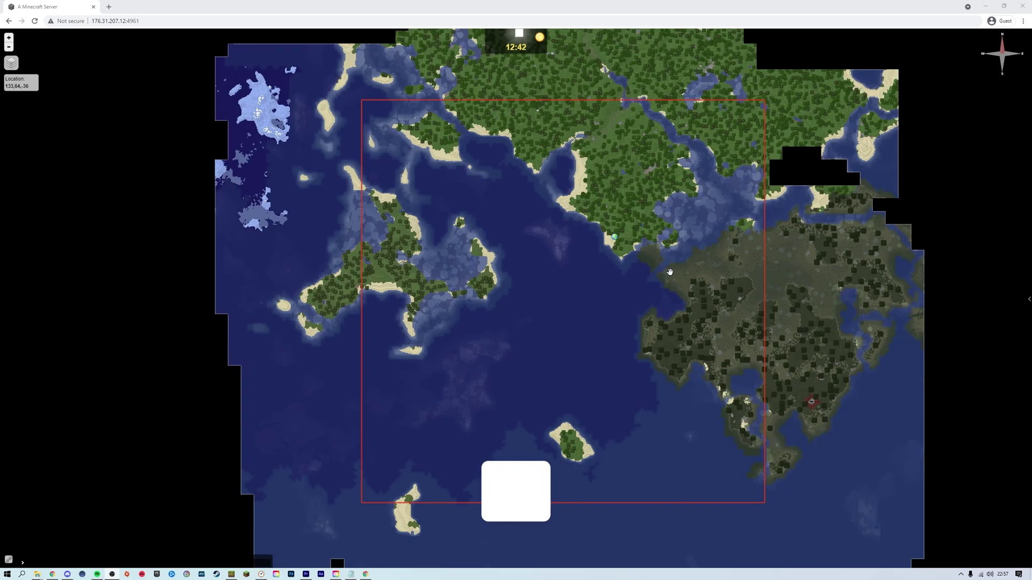
Examine the rendered Dynmap world map up close, covering its islands, coastlines and dark forest, and return to the full overview
scroll(670, 272, up, 1)
drag(366, 150, 560, 325)
scroll(560, 325, up, 1)
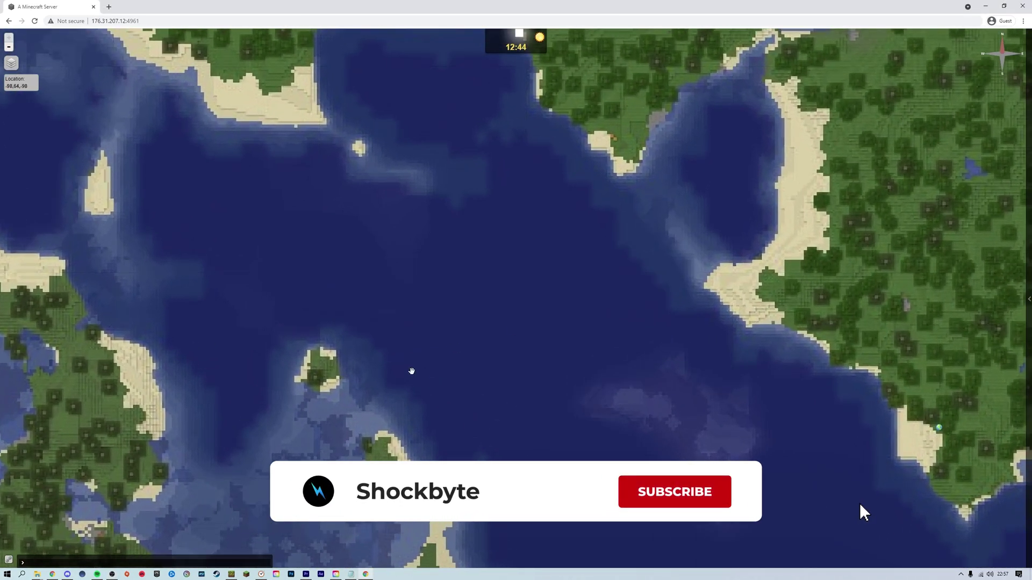
drag(410, 369, 728, 168)
scroll(522, 323, down, 2)
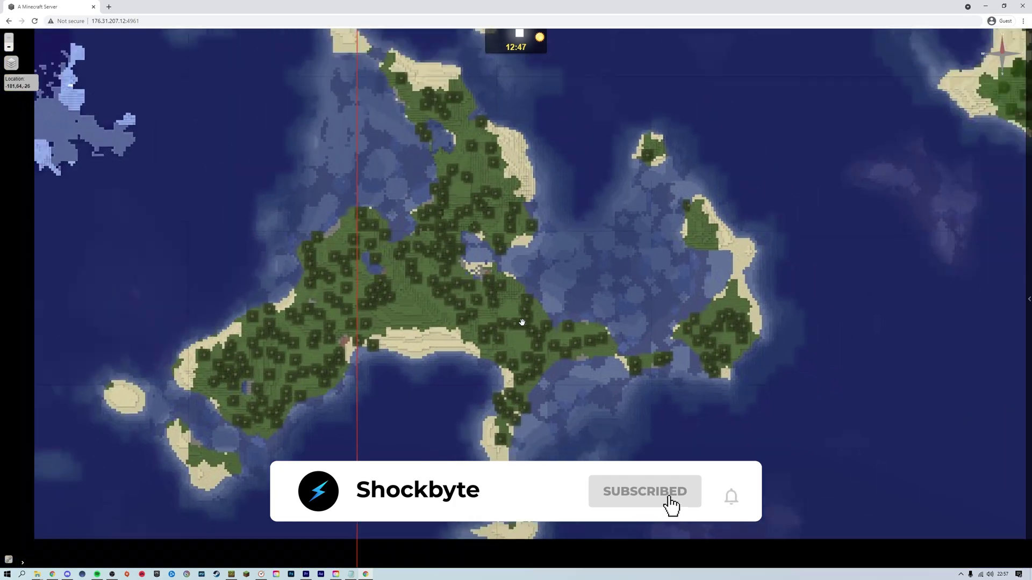
drag(618, 225, 362, 173)
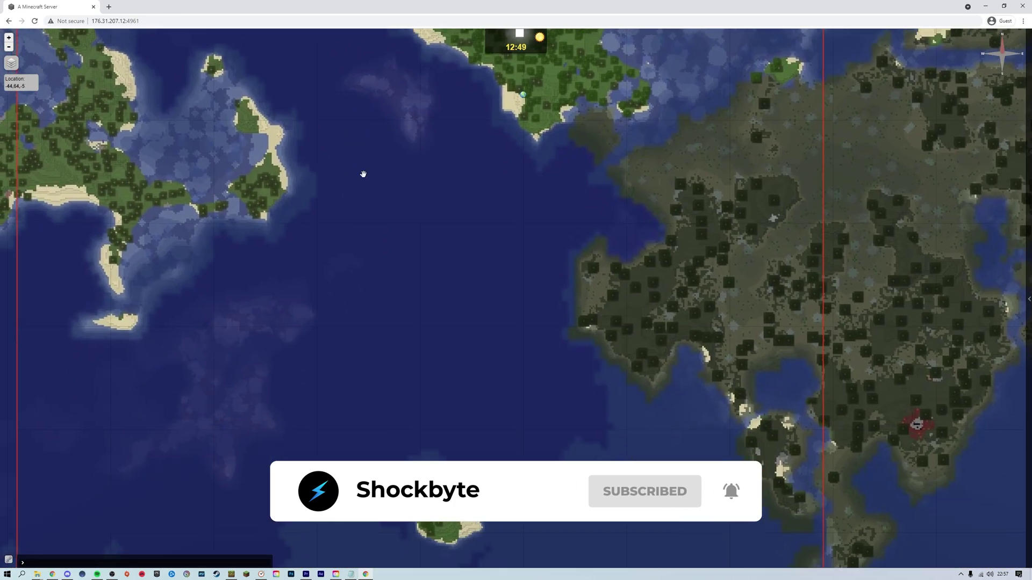
scroll(557, 325, up, 1)
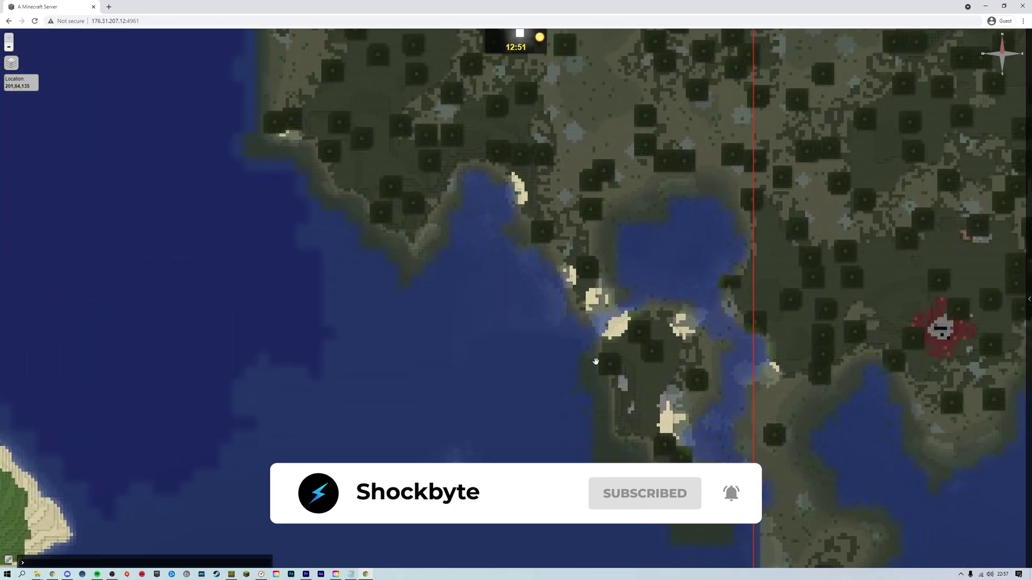
drag(532, 441, 806, 260)
drag(260, 380, 513, 380)
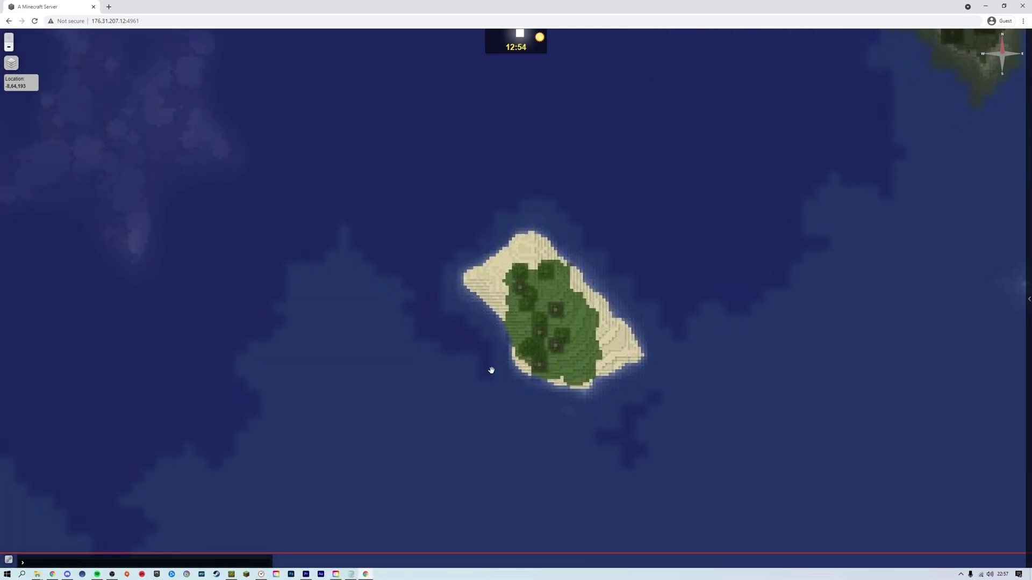
scroll(497, 372, down, 1)
drag(536, 297, 500, 377)
scroll(508, 359, down, 2)
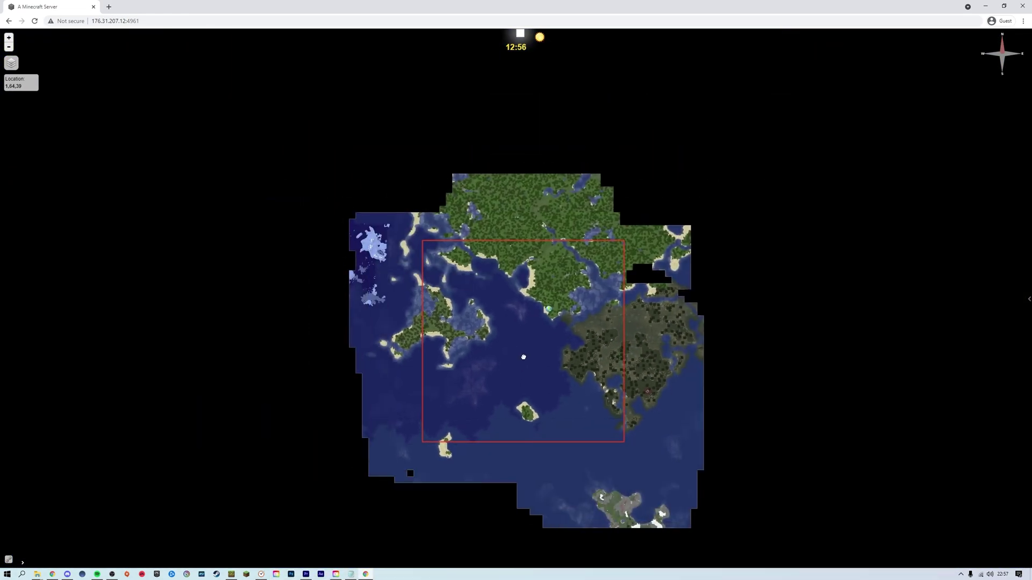